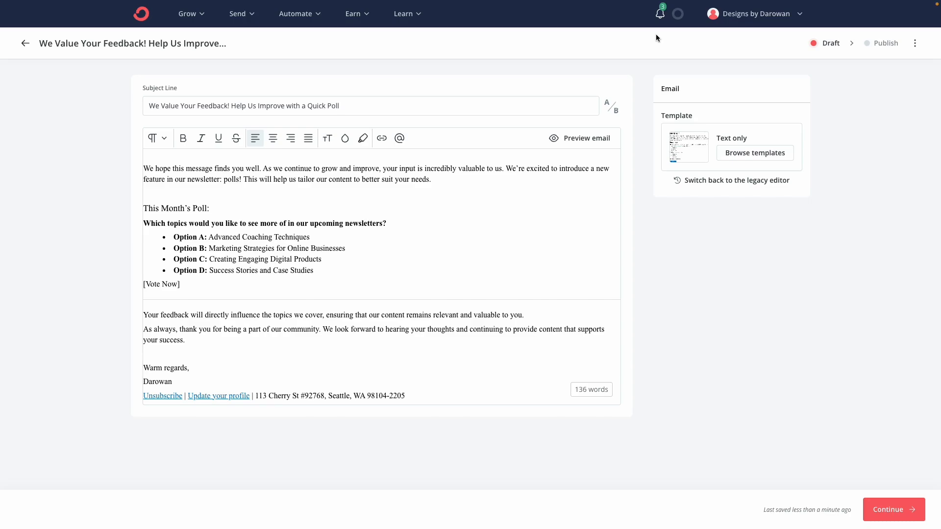
Create an empty line below the opening paragraph and close the block menu without inserting anything
{"action": "left_click", "coordinate": [227, 193]}
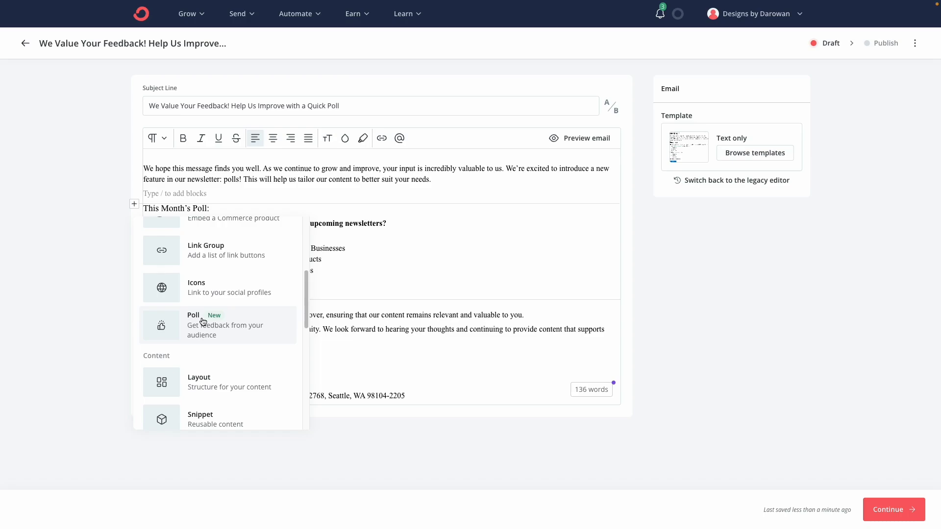
{"action": "left_click", "coordinate": [168, 193]}
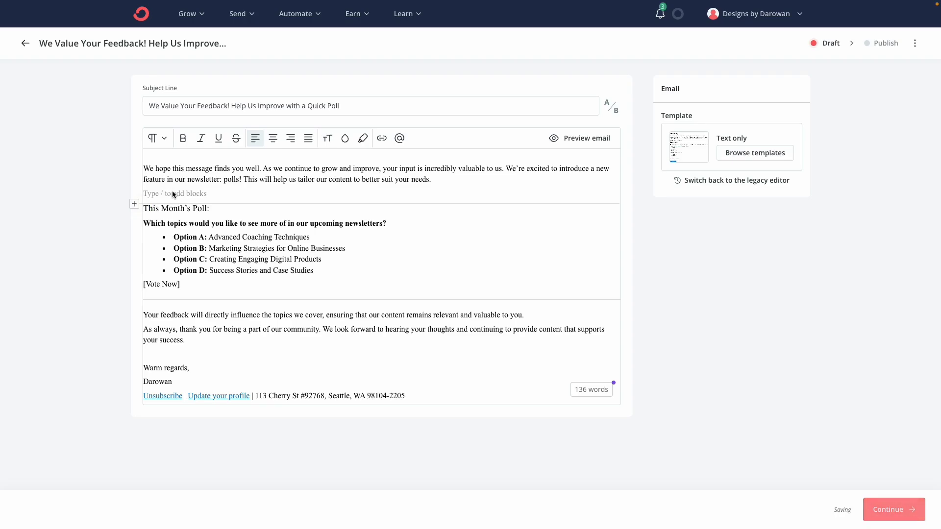
Add a Poll block below the opening paragraph and start a brand-new poll in it
{"action": "left_click", "coordinate": [134, 204]}
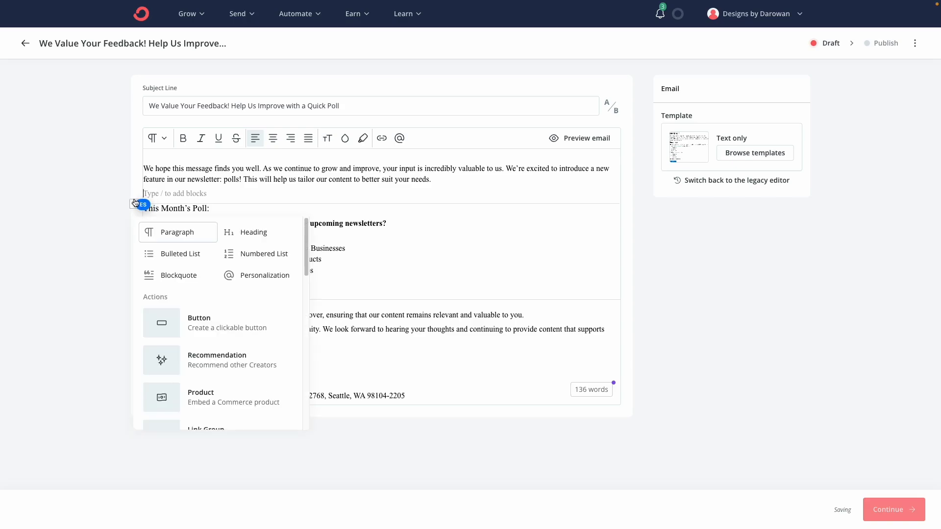
{"action": "scroll", "coordinate": [198, 272], "scroll_direction": "down", "scroll_amount": 5}
{"action": "scroll", "coordinate": [213, 301], "scroll_direction": "down", "scroll_amount": 3}
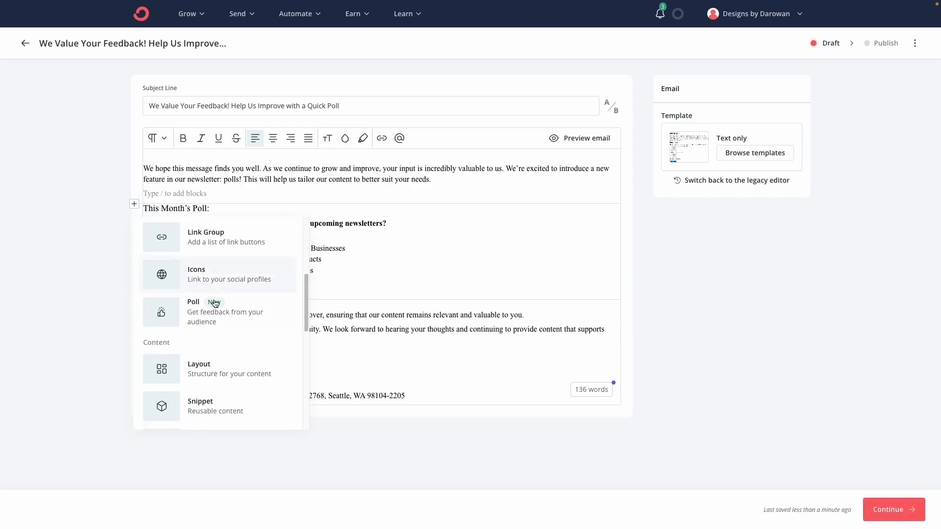
{"action": "left_click", "coordinate": [236, 326]}
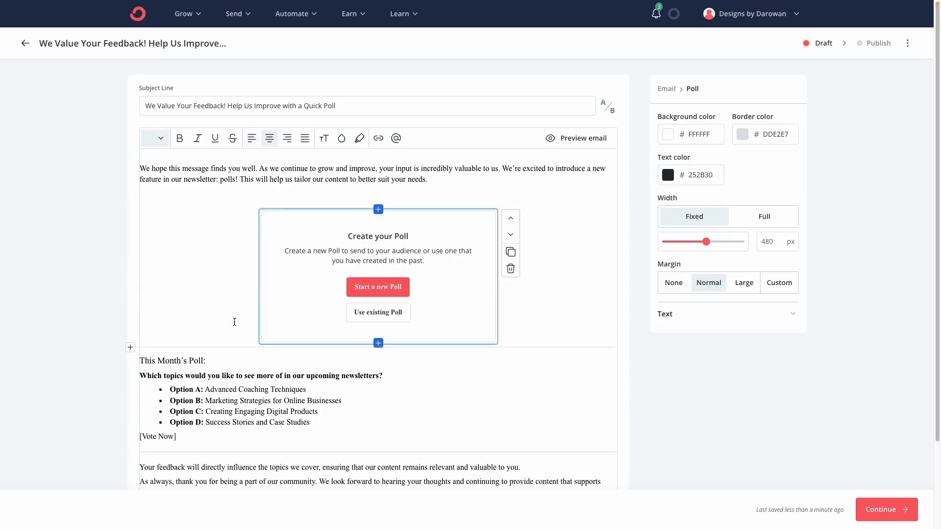
{"action": "left_click", "coordinate": [233, 322]}
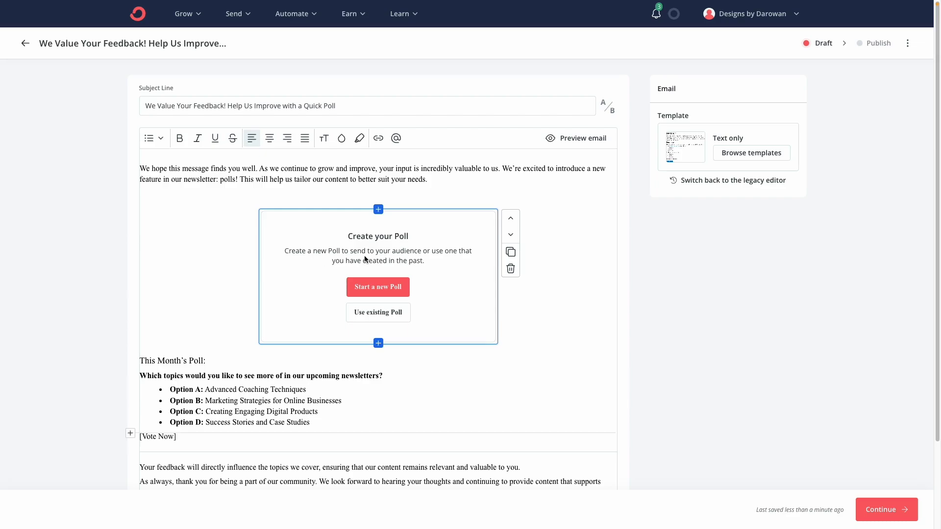
{"action": "left_click", "coordinate": [388, 294]}
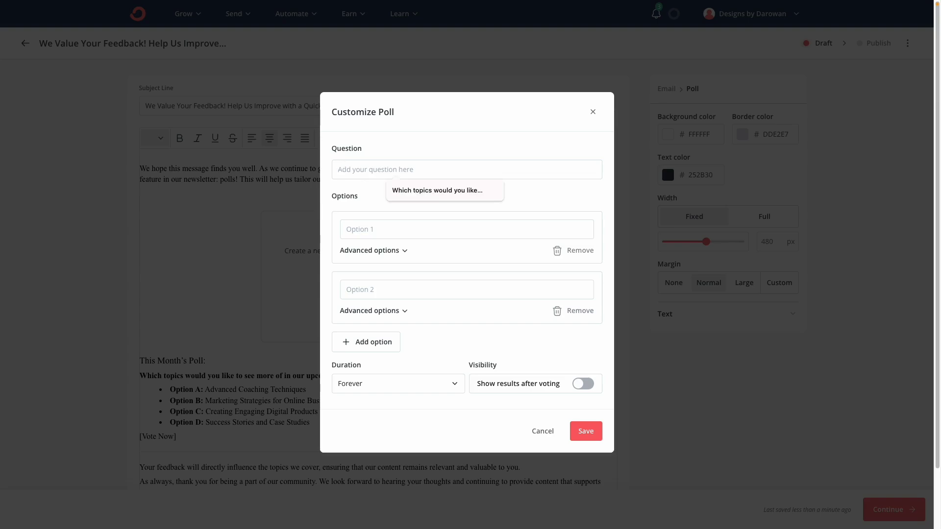
Accept the suggested question and enter options including Advanced Coaching Techniques and Creating Engaging Digital Products
{"action": "left_click", "coordinate": [436, 189]}
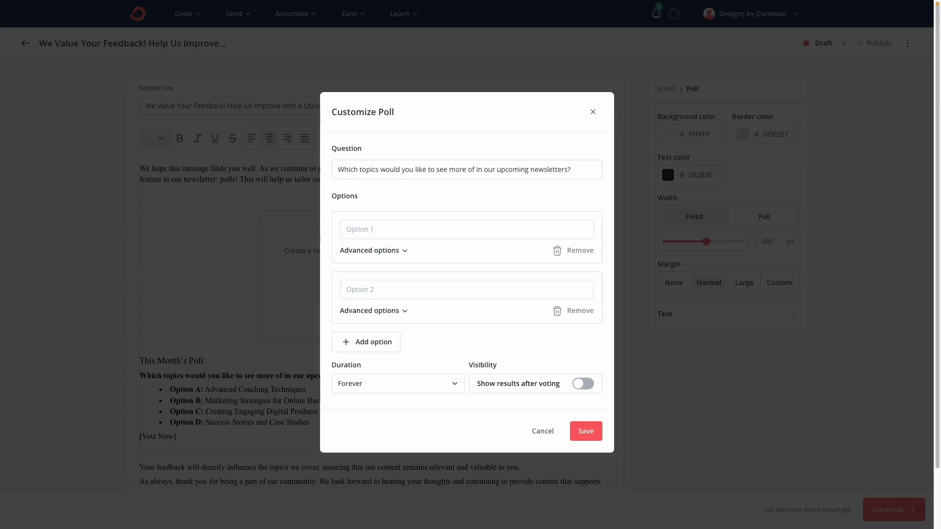
{"action": "left_click", "coordinate": [369, 228]}
{"action": "type", "text": "Advanced Coaching Techniques"}
{"action": "left_click", "coordinate": [409, 291]}
{"action": "type", "text": "Marketing Strategies for Online Businesses"}
{"action": "left_click", "coordinate": [368, 342]}
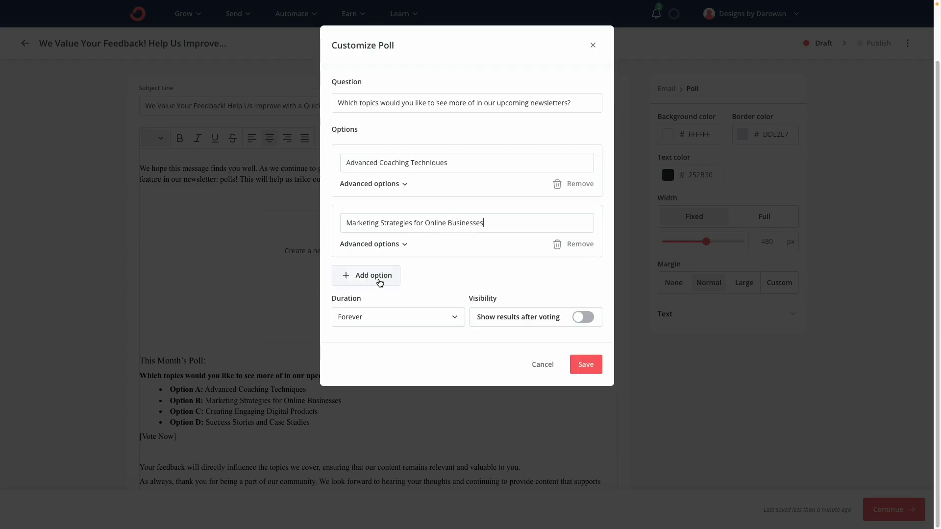
{"action": "left_click", "coordinate": [379, 283]}
{"action": "type", "text": "Creating Engaging Digital Products"}
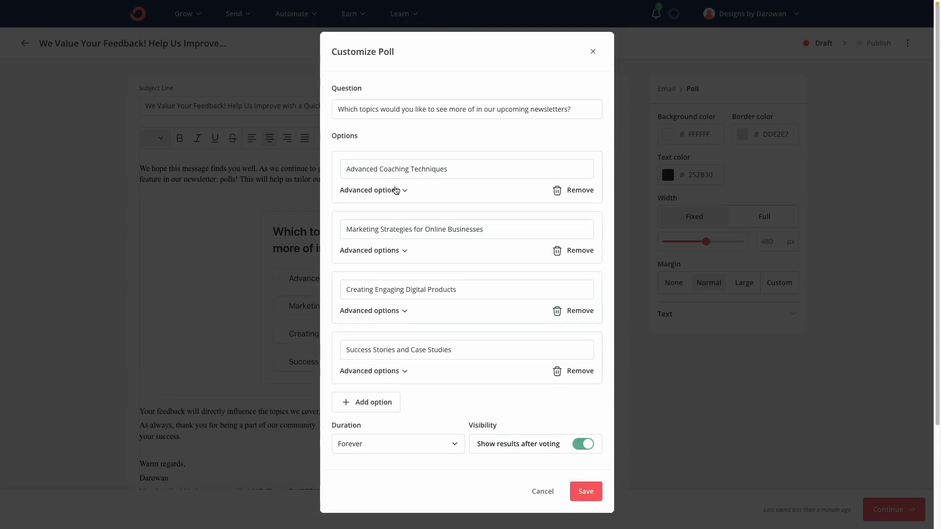
Set Advanced Coaching Techniques' Segmentation to Tag in its Advanced options
{"action": "left_click", "coordinate": [371, 193]}
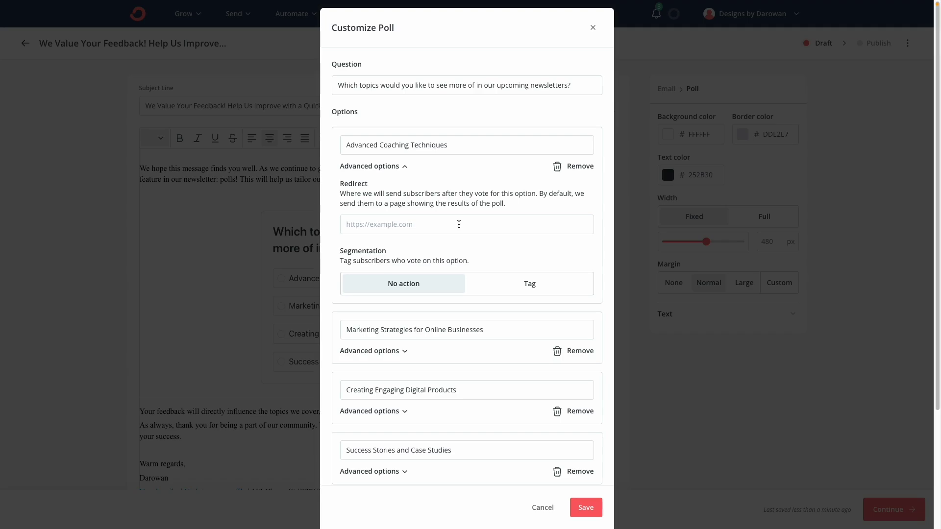
{"action": "scroll", "coordinate": [430, 227], "scroll_direction": "down", "scroll_amount": 3}
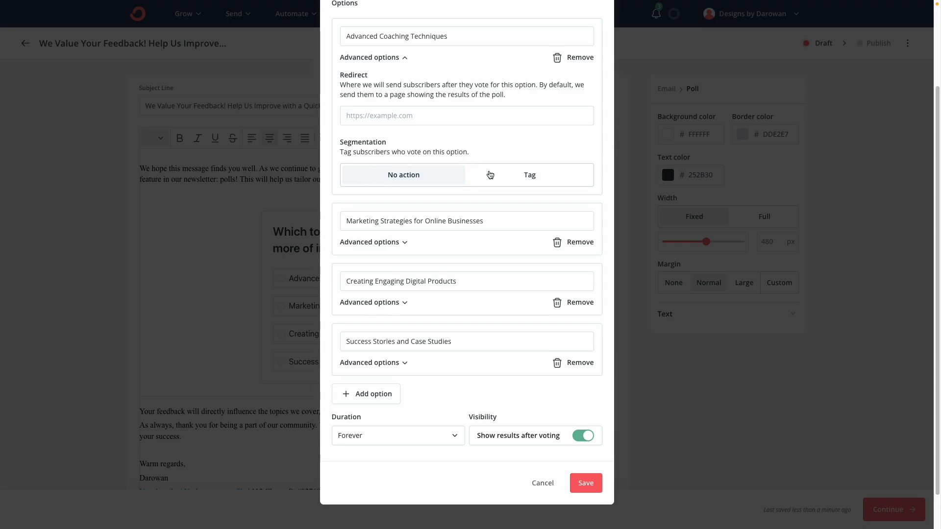
{"action": "left_click", "coordinate": [542, 180]}
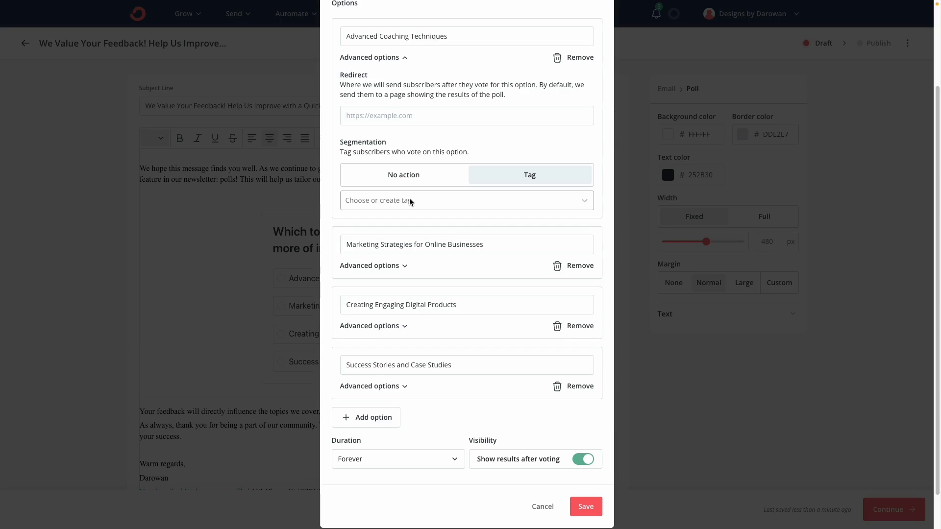
{"action": "left_click", "coordinate": [393, 57]}
Keep the poll duration at Forever, toggle results visibility, and save the poll
{"action": "left_click", "coordinate": [377, 318]}
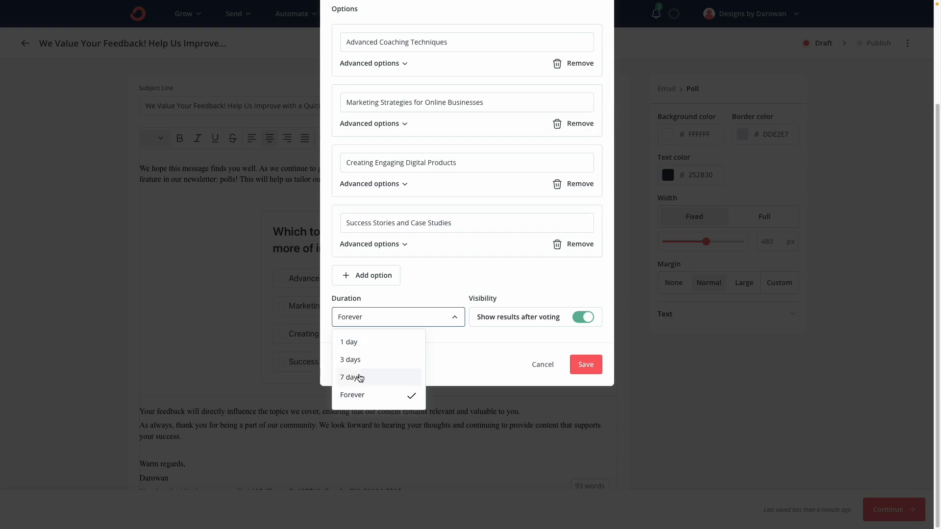
{"action": "left_click", "coordinate": [380, 397]}
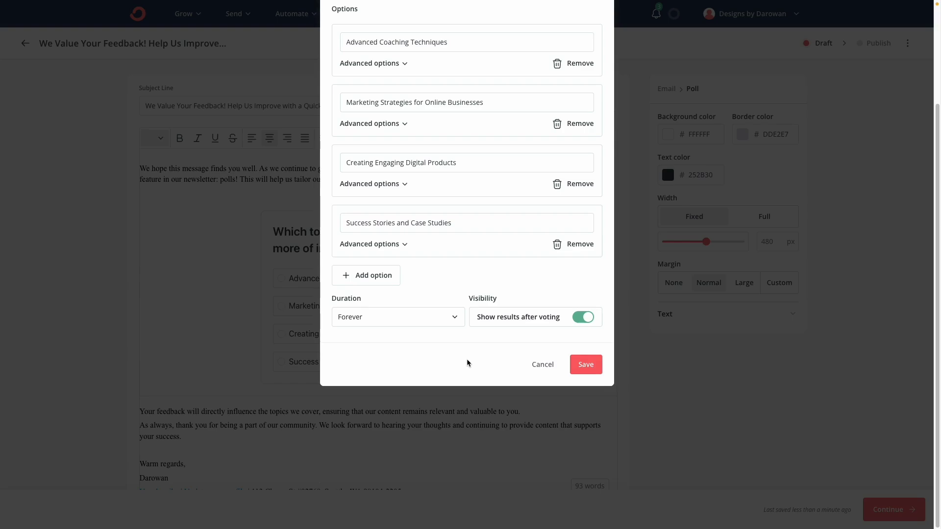
{"action": "left_click", "coordinate": [397, 316]}
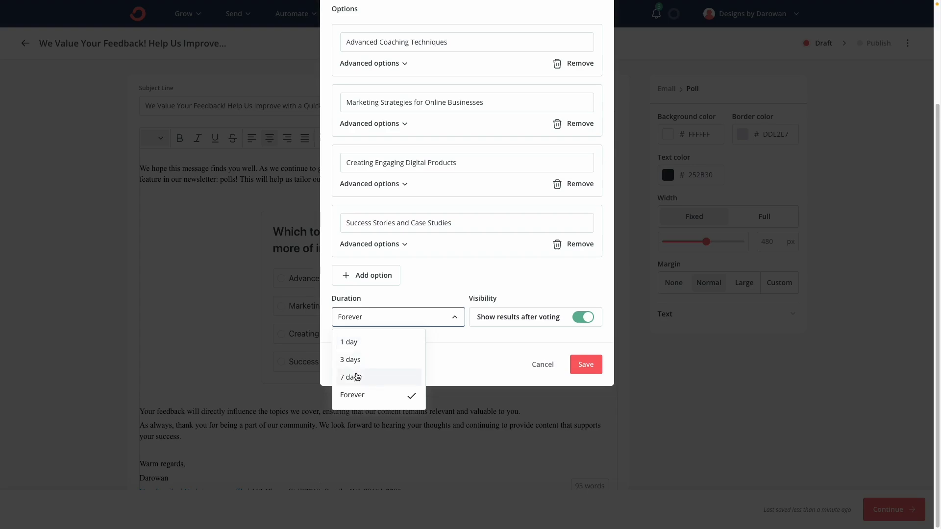
{"action": "left_click", "coordinate": [451, 345]}
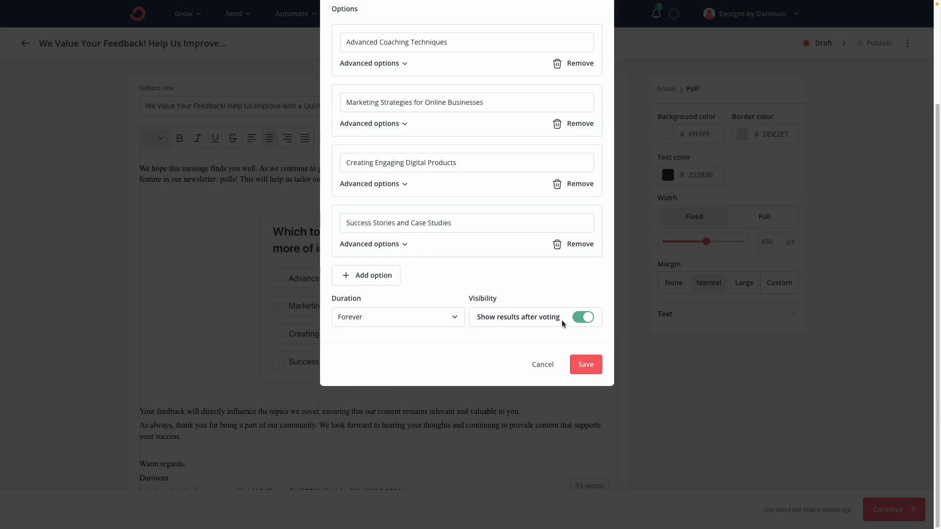
{"action": "left_click", "coordinate": [578, 317]}
{"action": "left_click", "coordinate": [585, 364]}
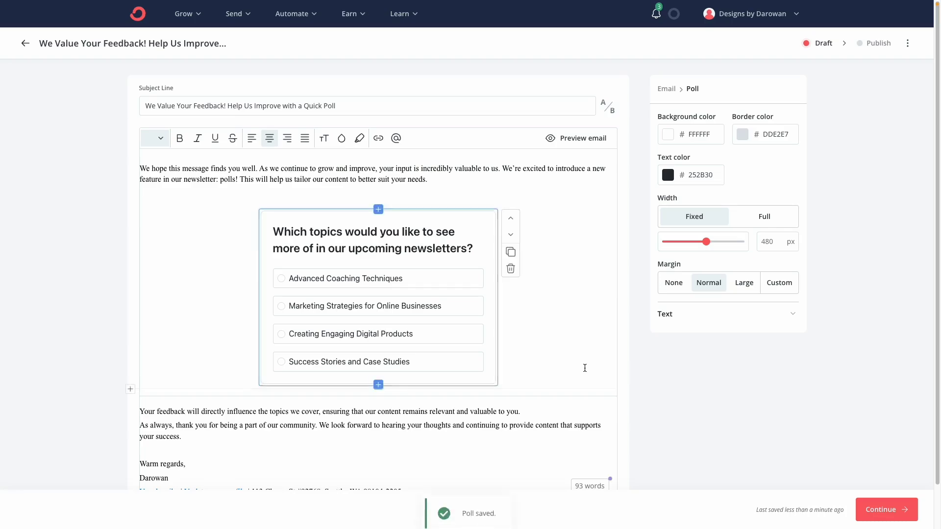
Preview the email at mobile width and test the Advanced Coaching Techniques option's redirect link
{"action": "left_click", "coordinate": [576, 138]}
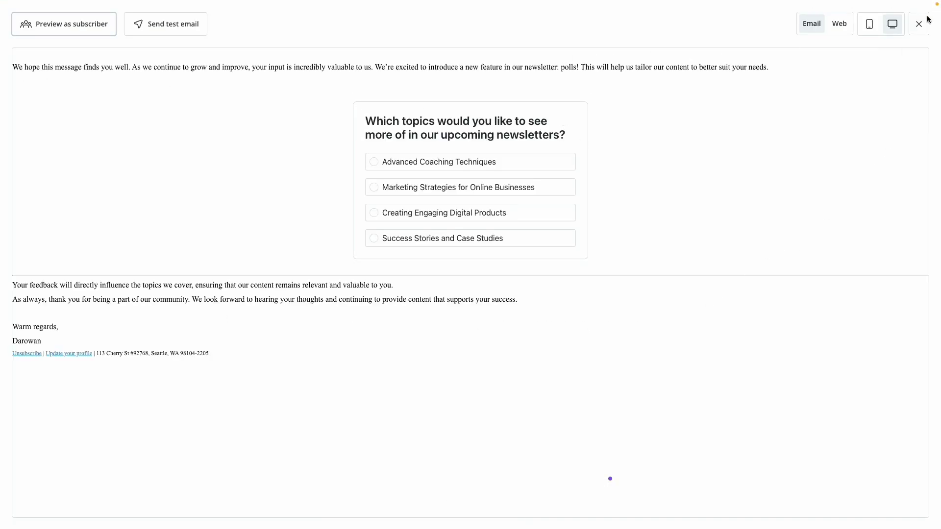
{"action": "left_click", "coordinate": [869, 24]}
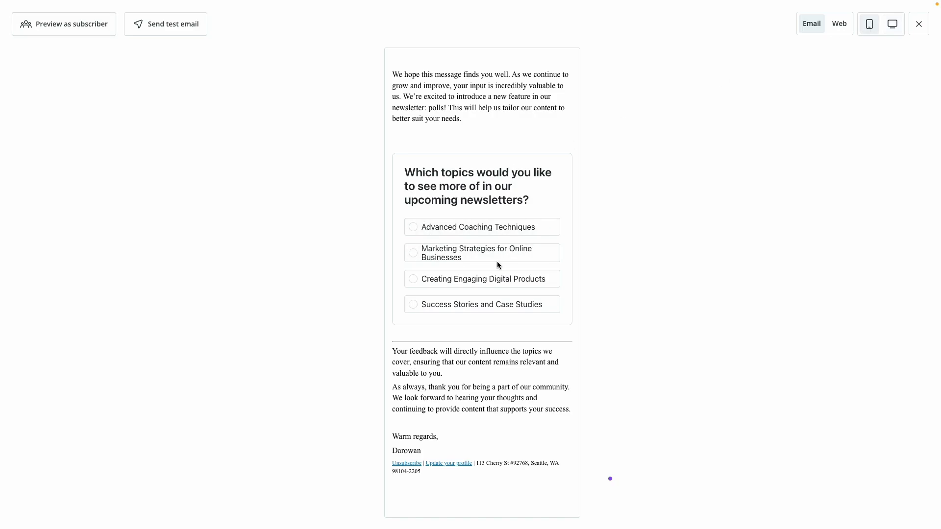
{"action": "left_click", "coordinate": [417, 230]}
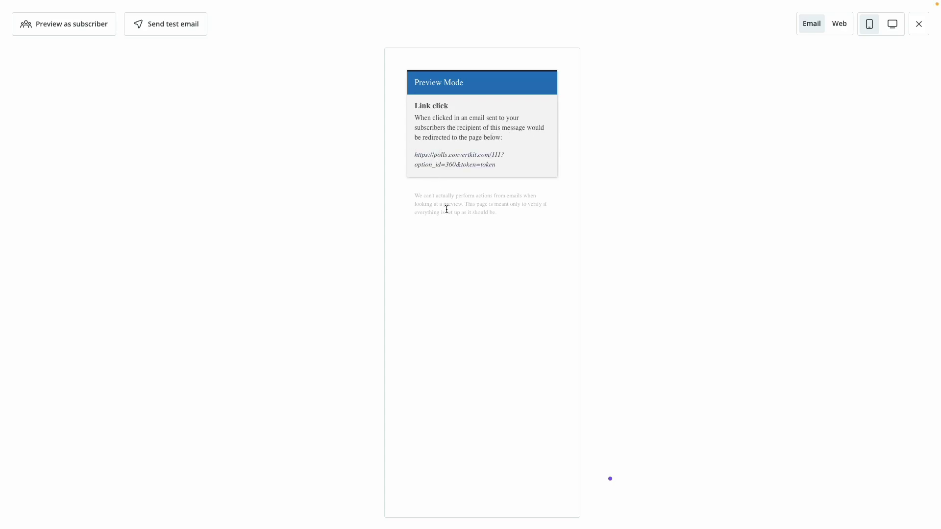
{"action": "left_click", "coordinate": [432, 158]}
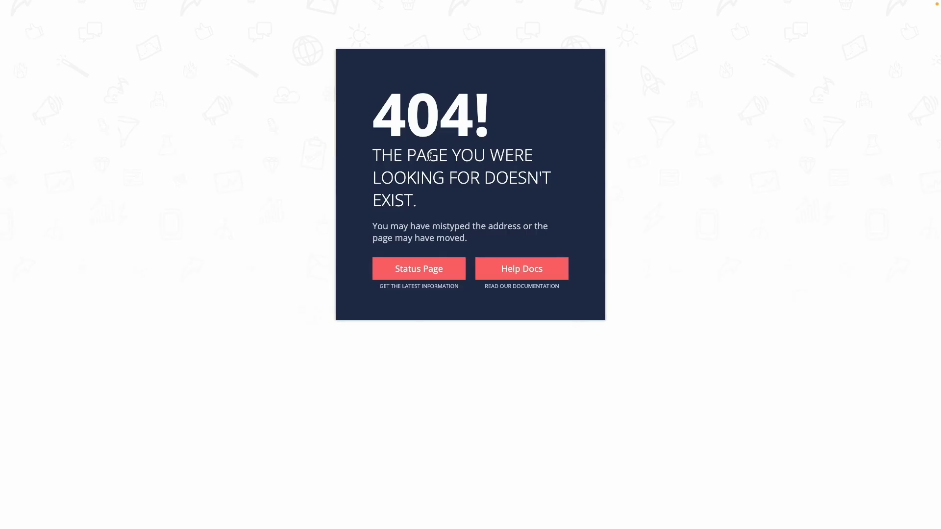
{"action": "key", "text": "alt+Left"}
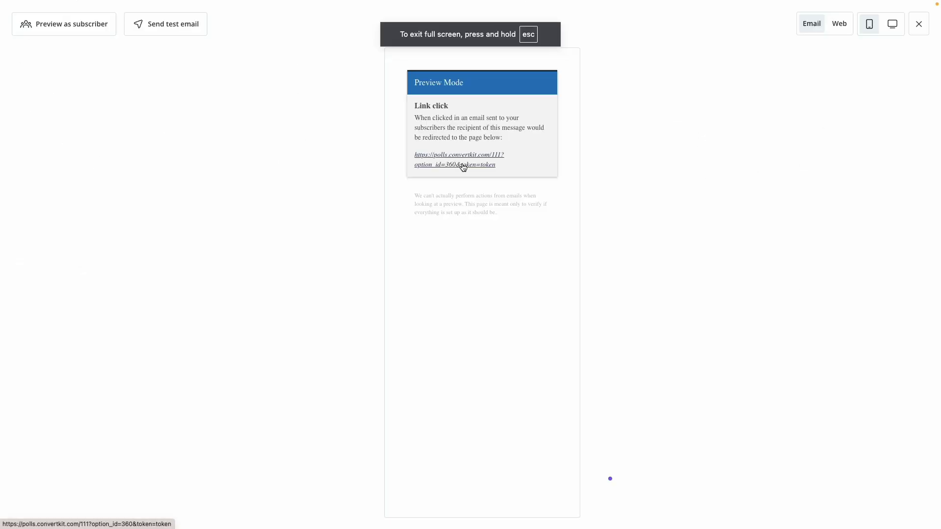
{"action": "left_click", "coordinate": [918, 23]}
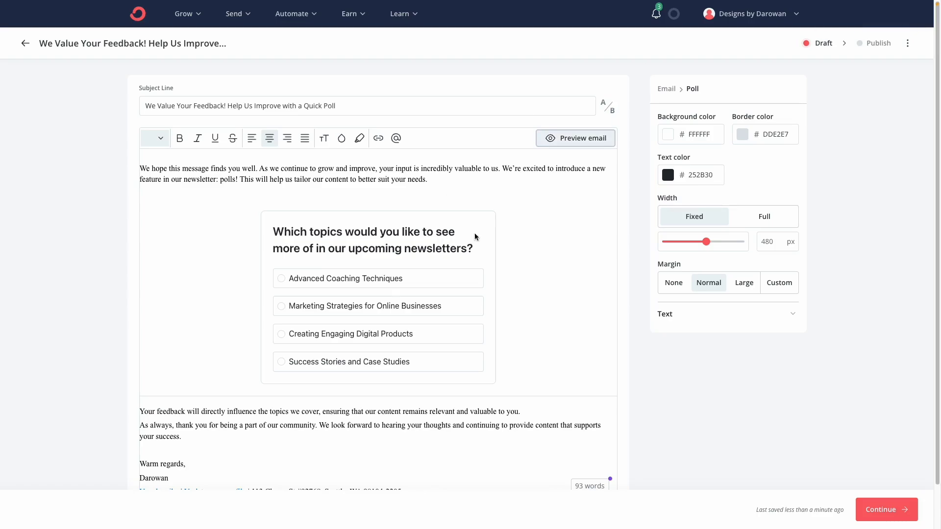
{"action": "scroll", "coordinate": [475, 237], "scroll_direction": "down", "scroll_amount": 1}
Go through publishing settings and confirm Send Broadcast to Personal Emails for Testing
{"action": "left_click", "coordinate": [890, 515]}
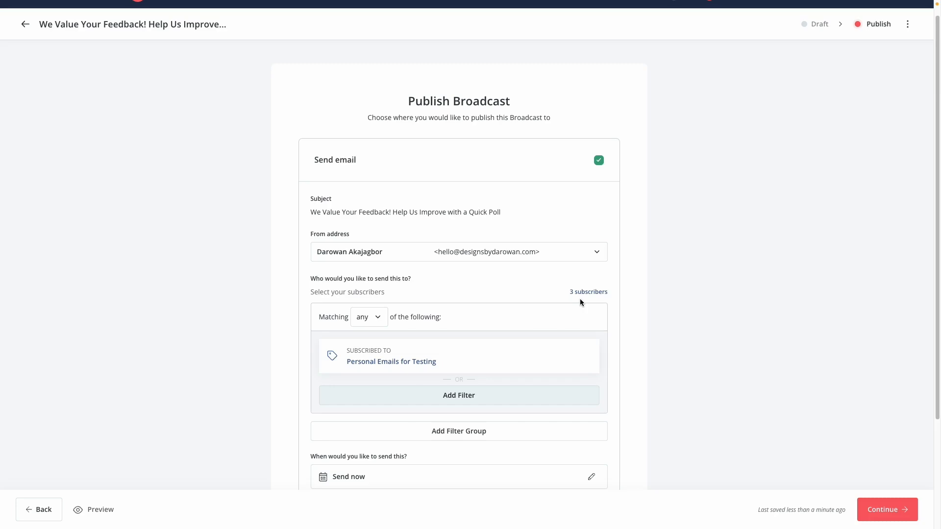
{"action": "scroll", "coordinate": [640, 304], "scroll_direction": "down", "scroll_amount": 3}
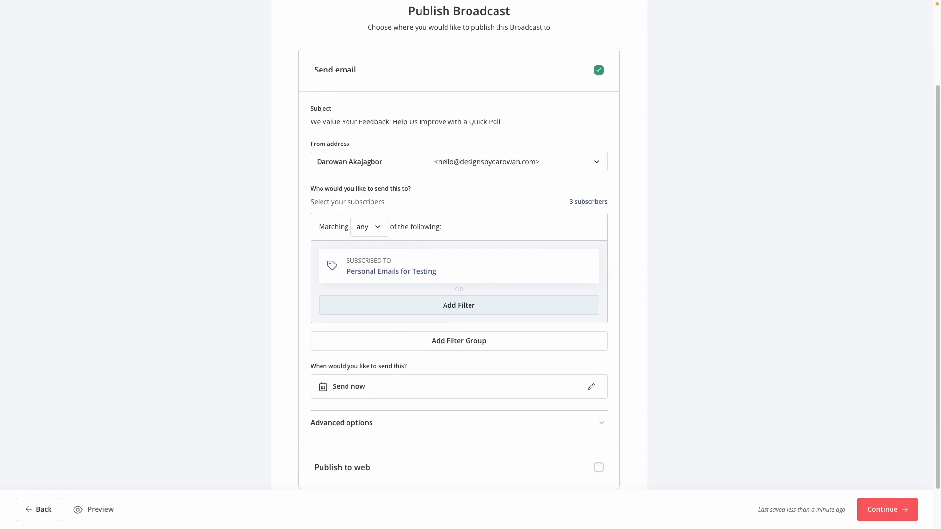
{"action": "scroll", "coordinate": [656, 393], "scroll_direction": "down", "scroll_amount": 1}
{"action": "left_click", "coordinate": [886, 509]}
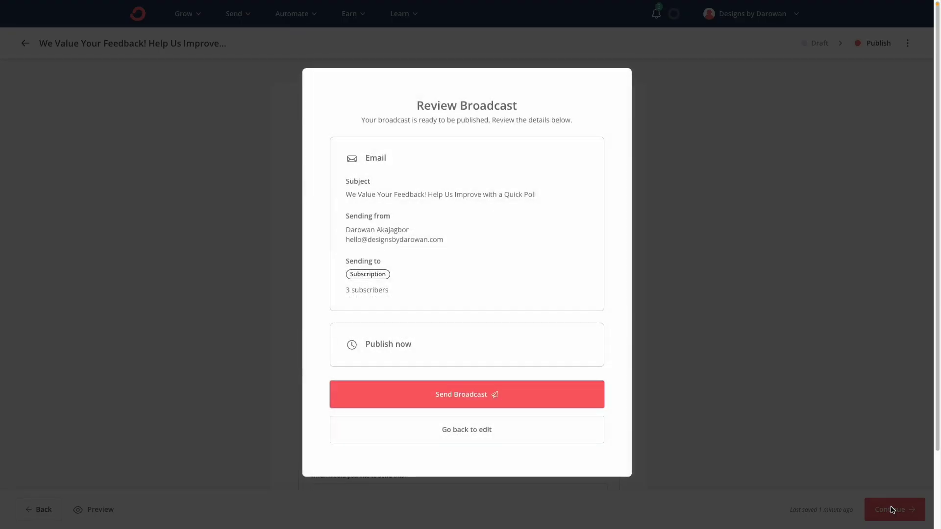
{"action": "left_click", "coordinate": [473, 403]}
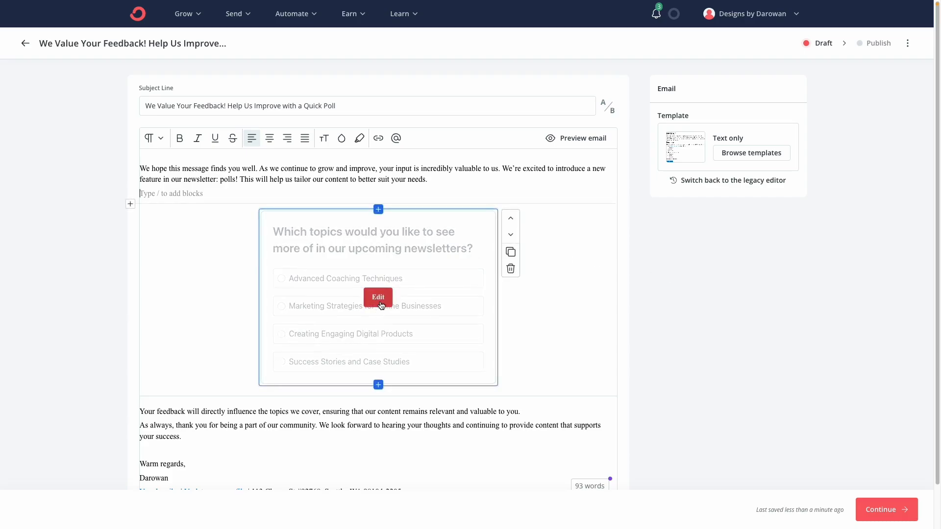
Paste the thank-you page redirect URL into the poll options, turn off results, and save
{"action": "left_click", "coordinate": [378, 297]}
{"action": "left_click", "coordinate": [403, 188]}
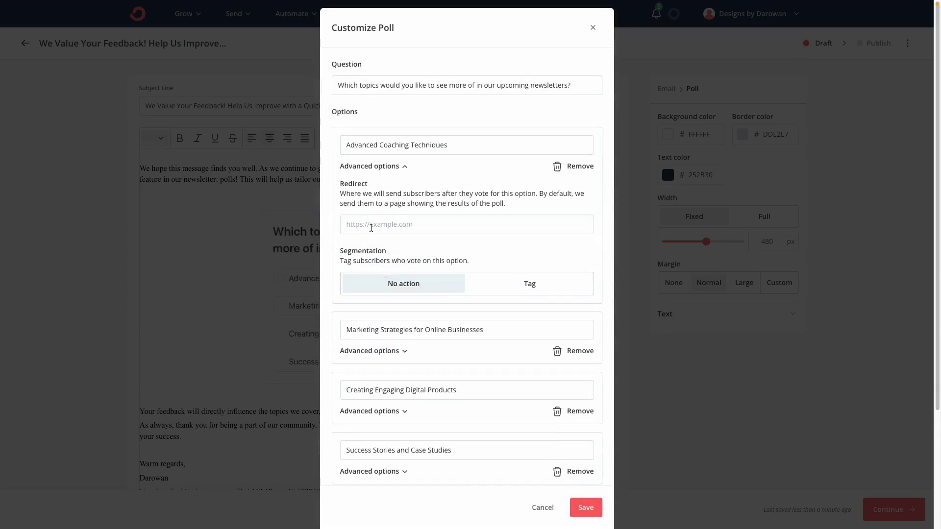
{"action": "type", "text": "https://designsbydarowan.com/email-subscription-thank-you-page"}
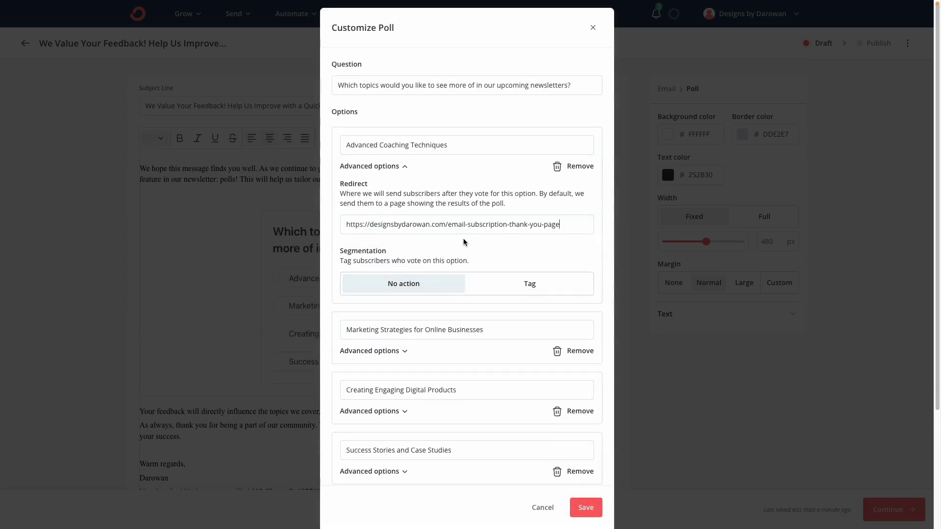
{"action": "left_click", "coordinate": [404, 351]}
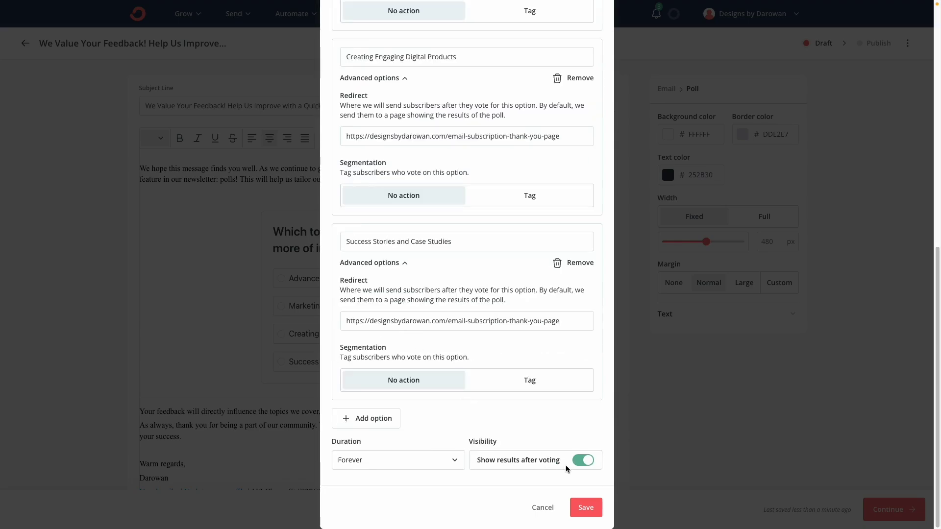
{"action": "left_click", "coordinate": [583, 460]}
{"action": "left_click", "coordinate": [585, 508]}
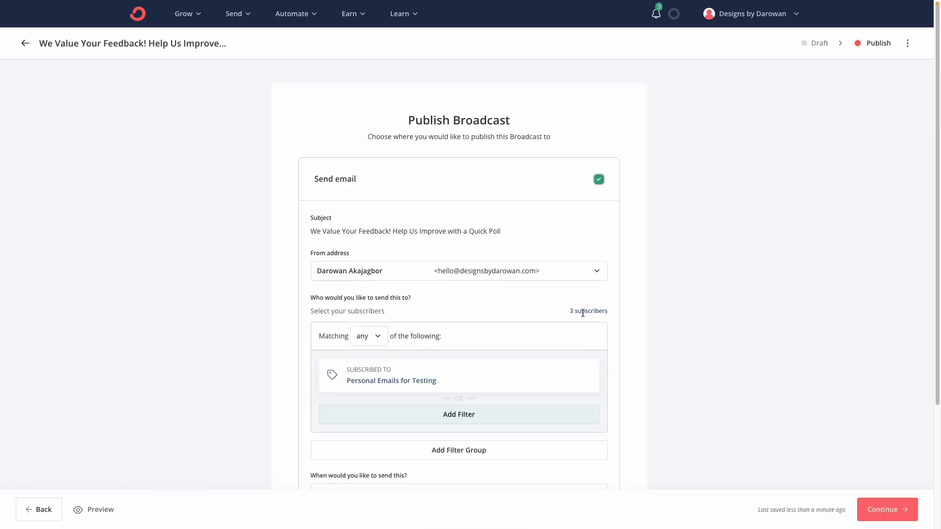
{"action": "scroll", "coordinate": [583, 316], "scroll_direction": "down", "scroll_amount": 2}
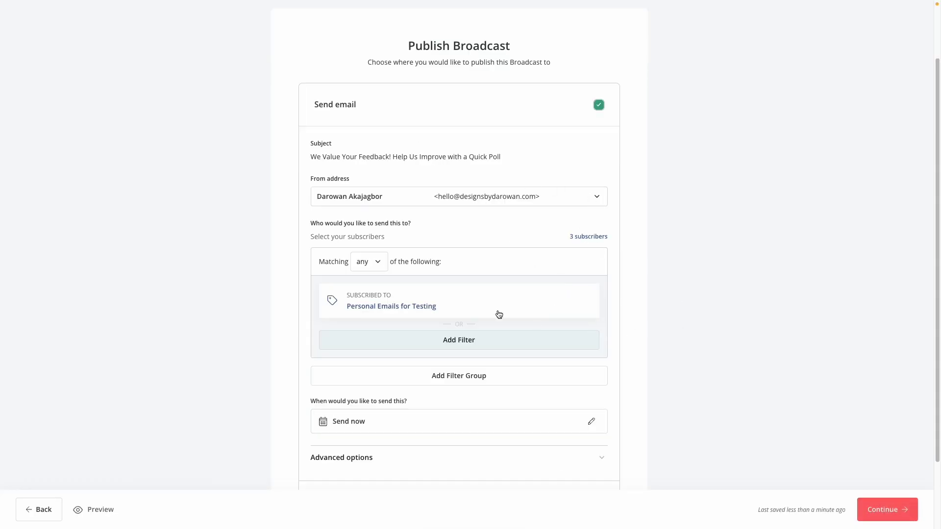
{"action": "scroll", "coordinate": [559, 305], "scroll_direction": "up", "scroll_amount": 1}
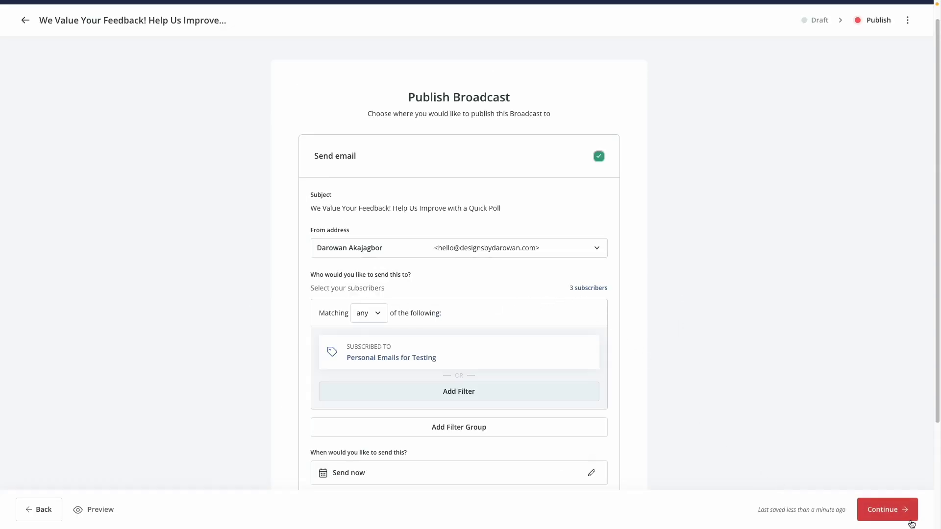
Review the broadcast details and confirm Send Broadcast to Personal Emails for Testing
{"action": "left_click", "coordinate": [888, 510]}
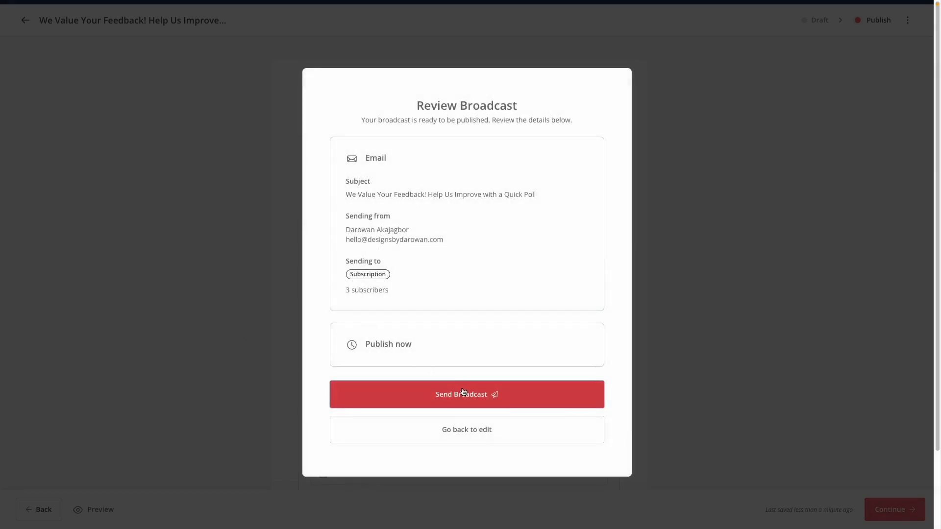
{"action": "left_click", "coordinate": [458, 394]}
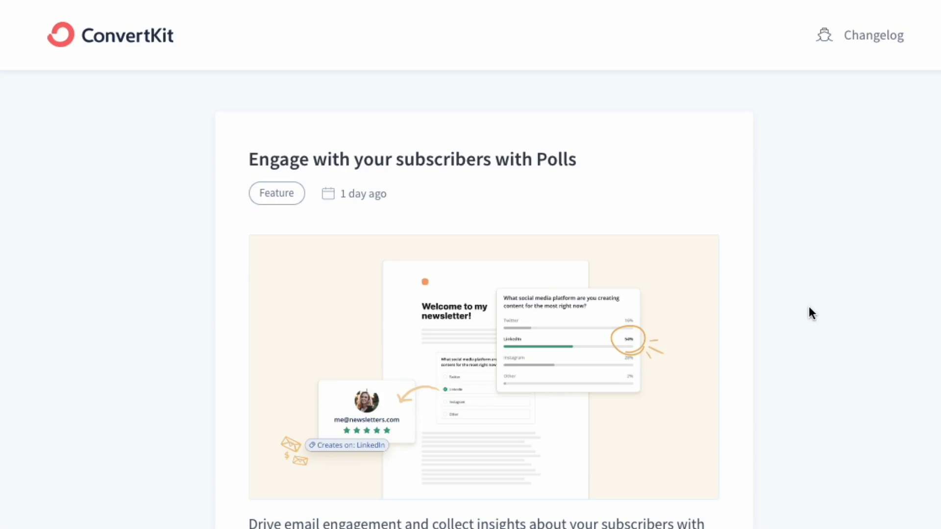
{"action": "scroll", "coordinate": [811, 312], "scroll_direction": "down", "scroll_amount": 1}
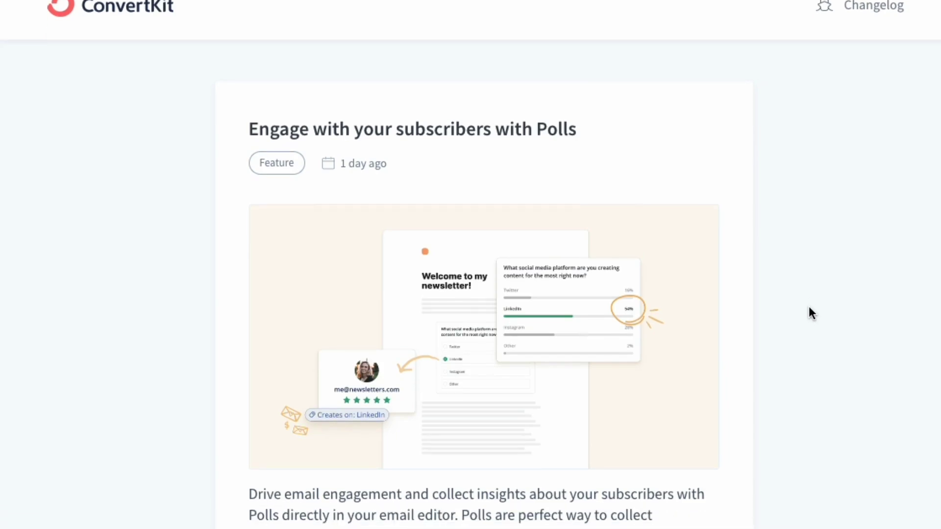
{"action": "scroll", "coordinate": [811, 312], "scroll_direction": "up", "scroll_amount": 1}
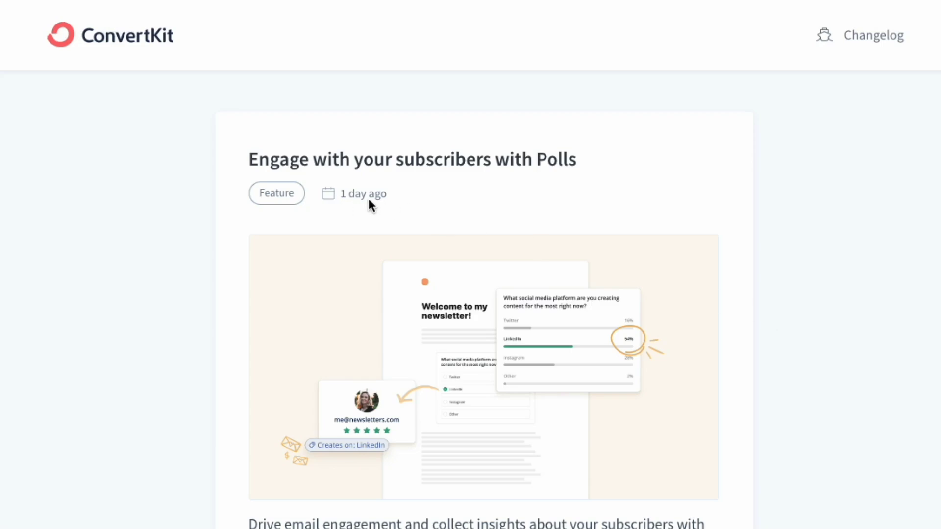
{"action": "scroll", "coordinate": [544, 416], "scroll_direction": "down", "scroll_amount": 3}
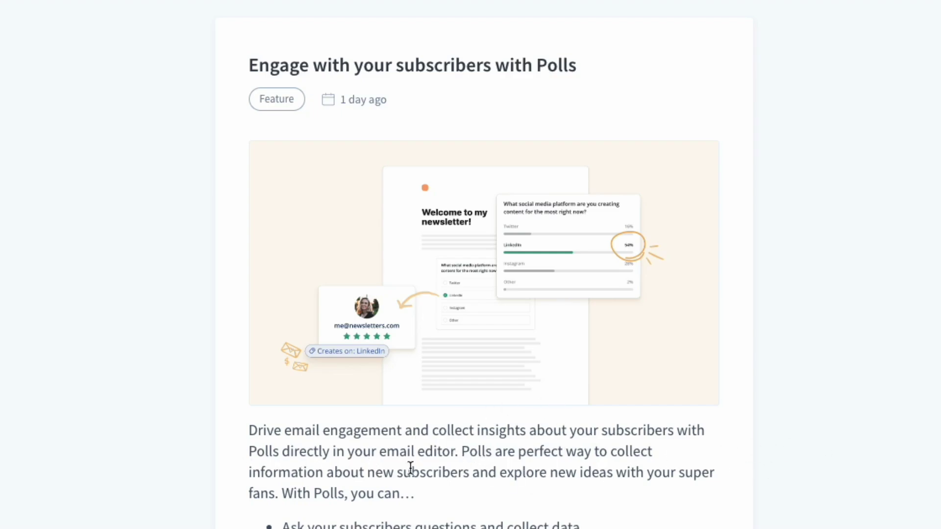
{"action": "scroll", "coordinate": [285, 496], "scroll_direction": "down", "scroll_amount": 2}
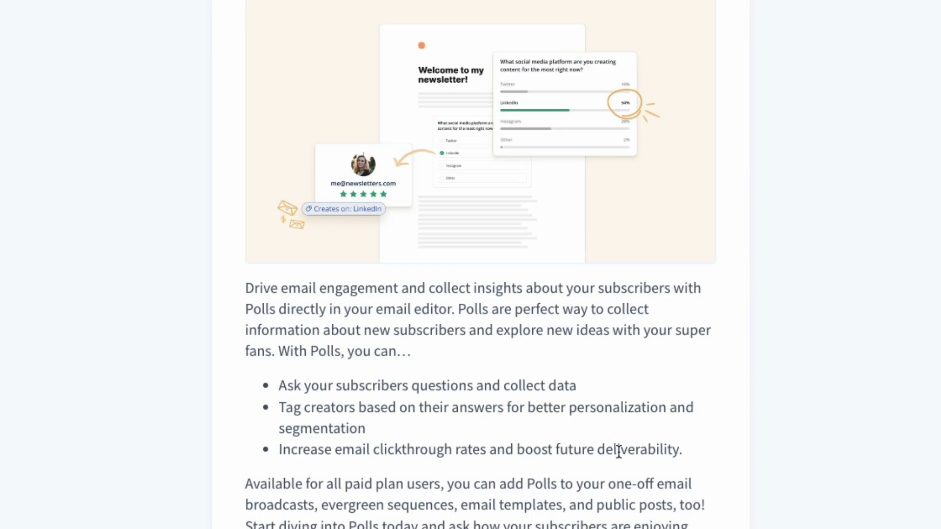
{"action": "scroll", "coordinate": [284, 475], "scroll_direction": "down", "scroll_amount": 2}
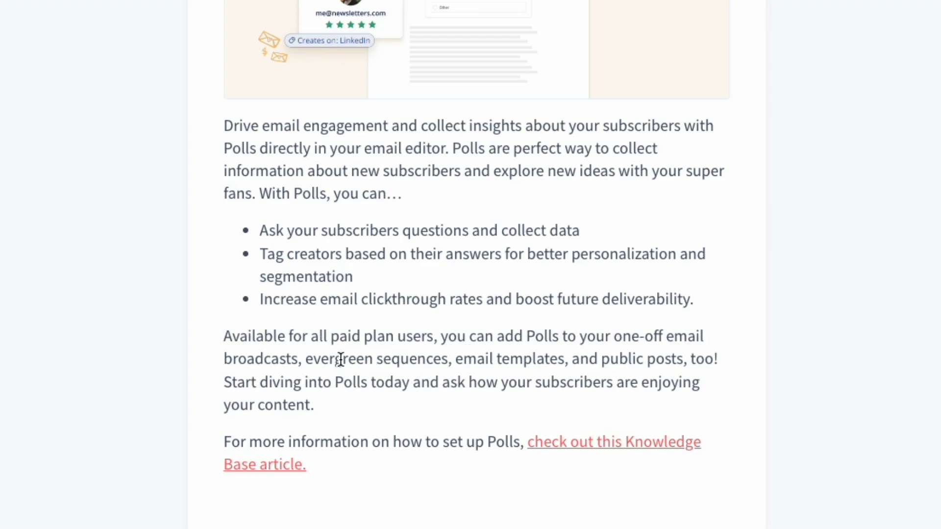